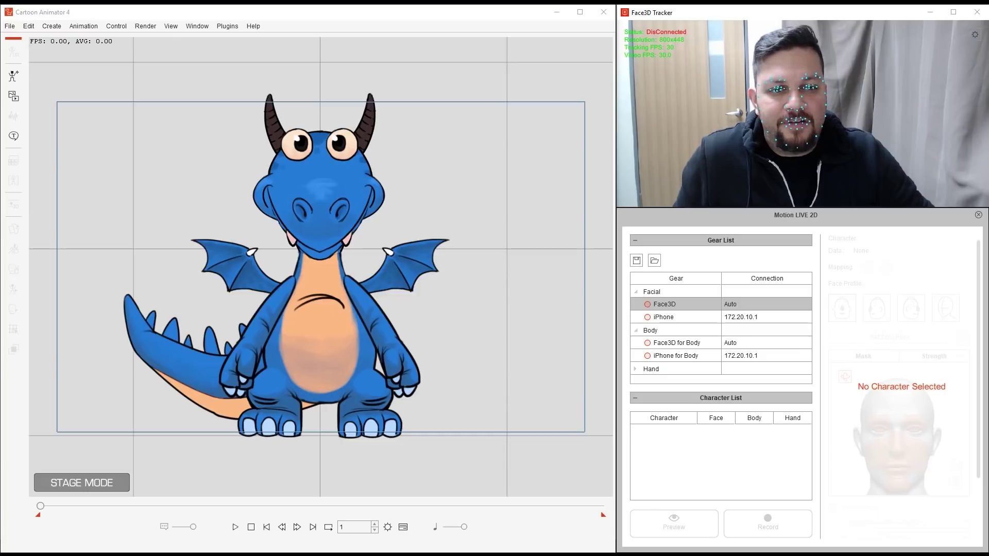
Browse the plugin menu for Motion LIVE 2D, then dismiss it without choosing
left_click(227, 26)
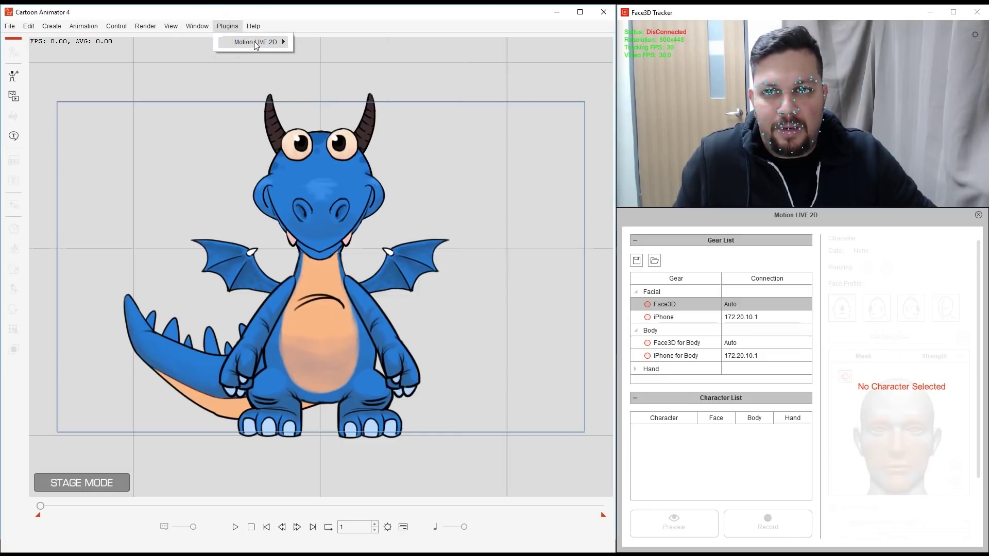
mouse_move(255, 42)
key("Escape")
key("Escape")
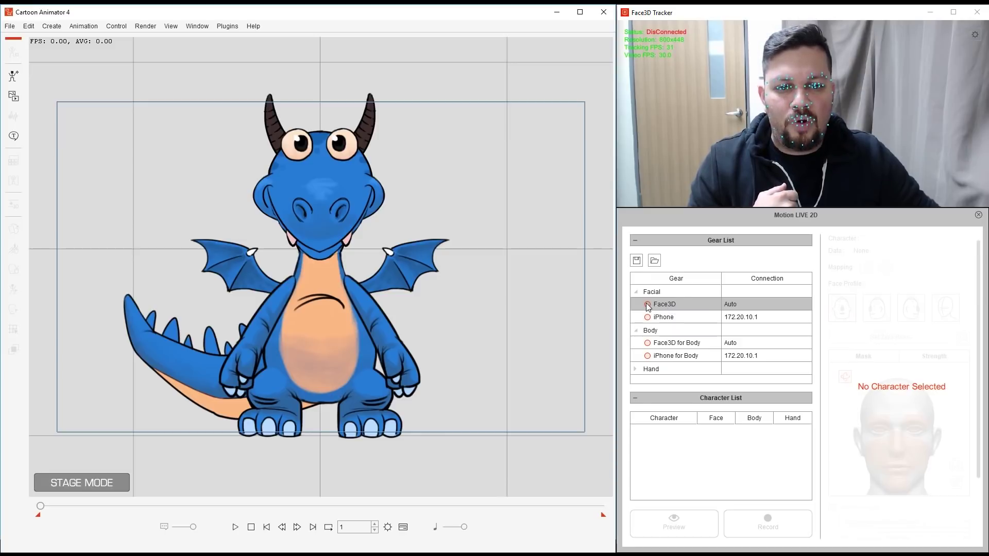
Connect the Face3D and Face3D for Body trackers and select the blue dragon on stage
left_click(648, 304)
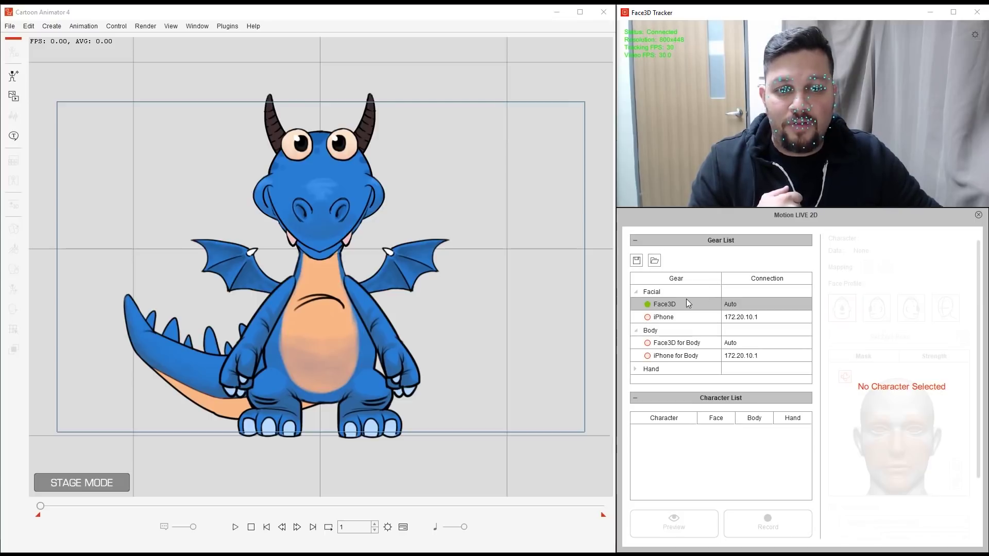
left_click(648, 345)
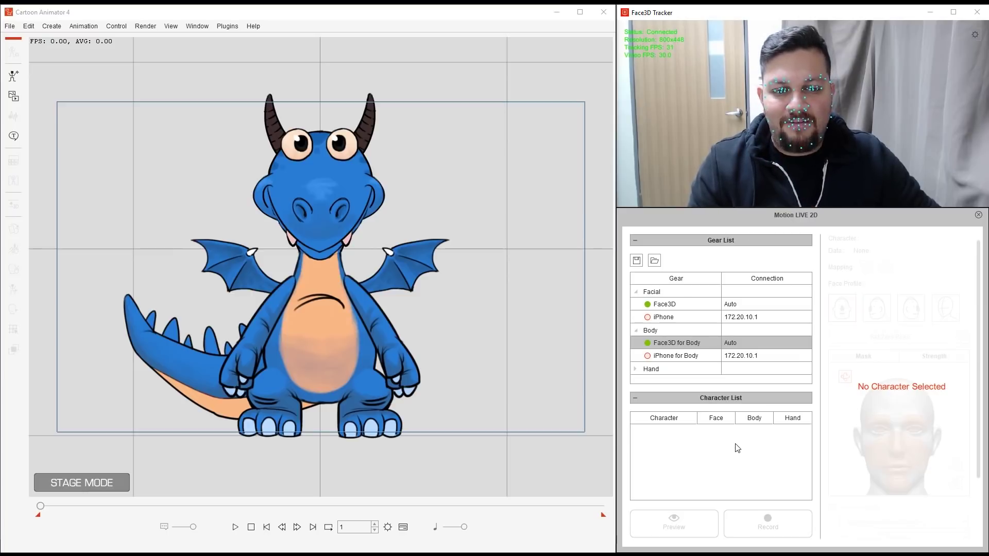
left_click(323, 187)
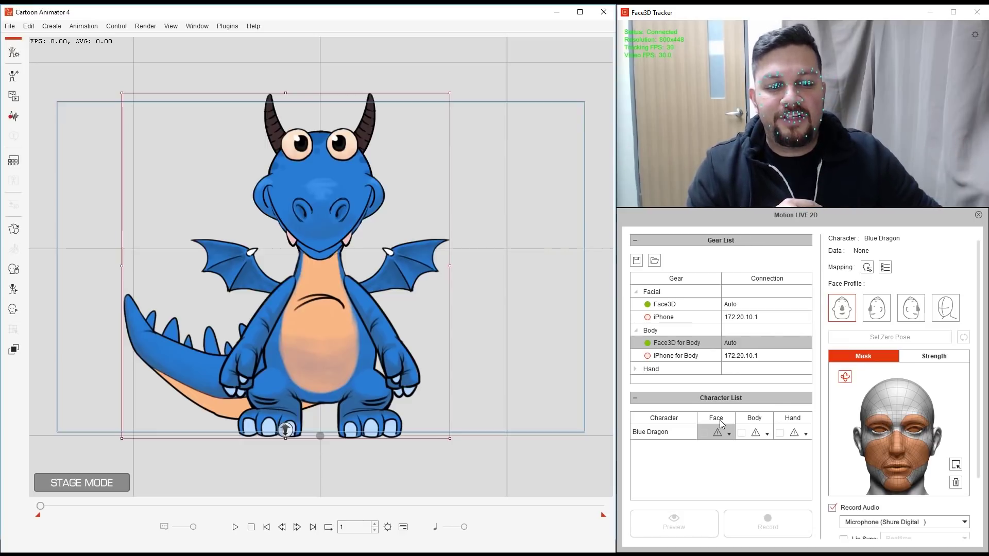
Assign Face3D to Blue Dragon's face and Face3D for Body to its body
left_click(729, 436)
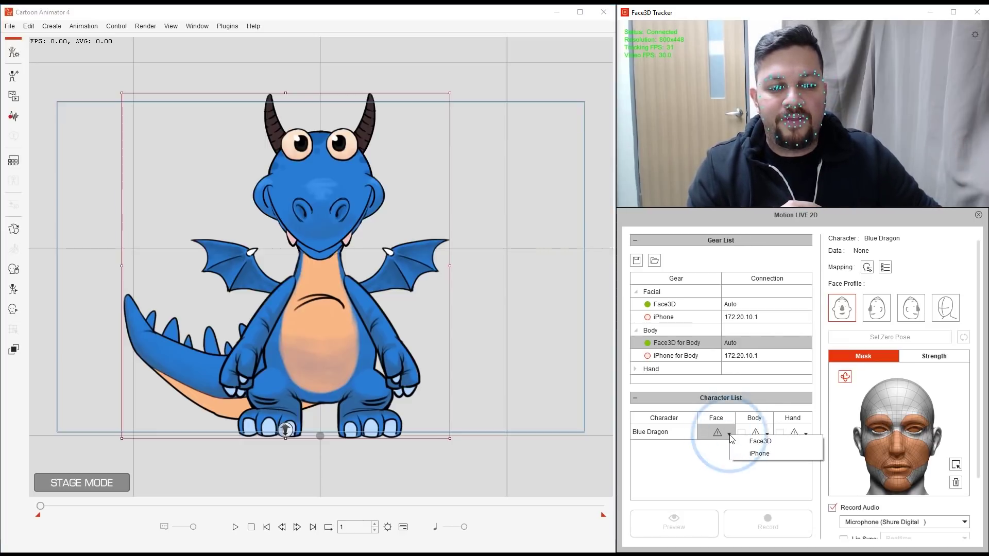
left_click(808, 442)
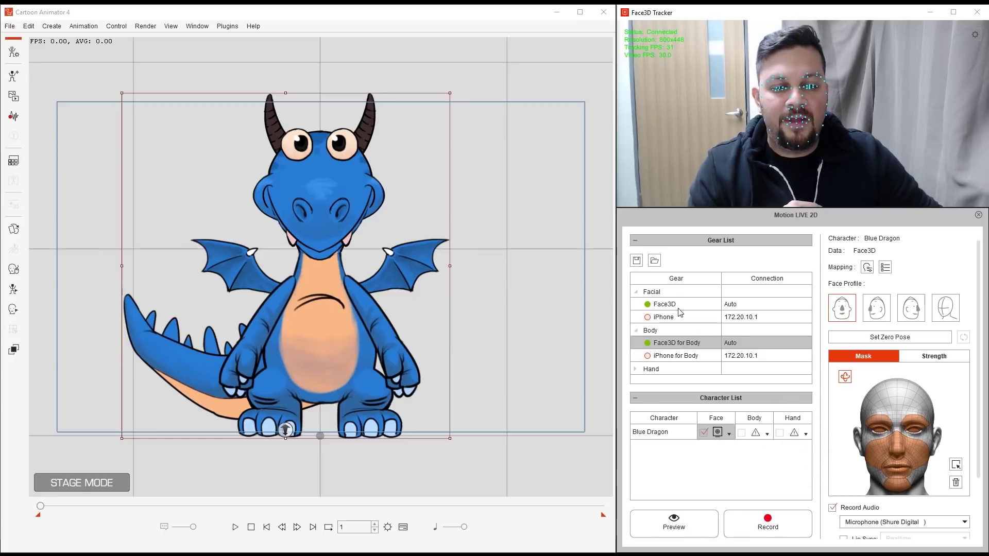
left_click(768, 435)
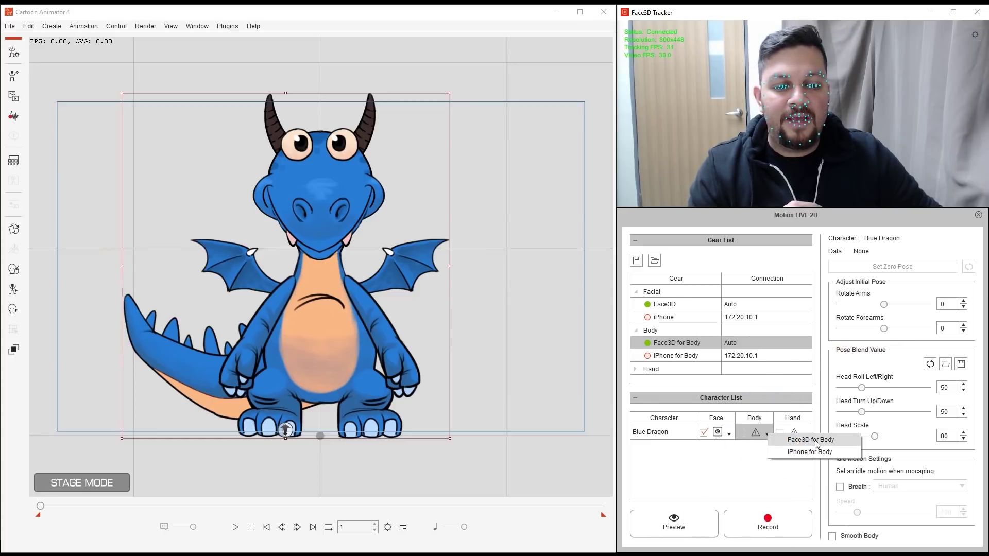
left_click(850, 441)
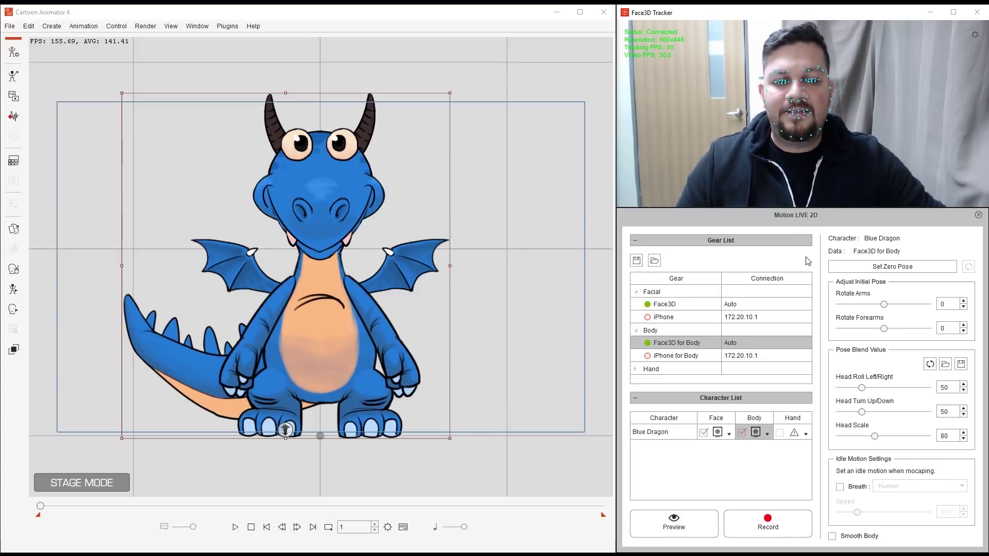
Review Blue Dragon's face and body tracking settings in the Character List
left_click(722, 435)
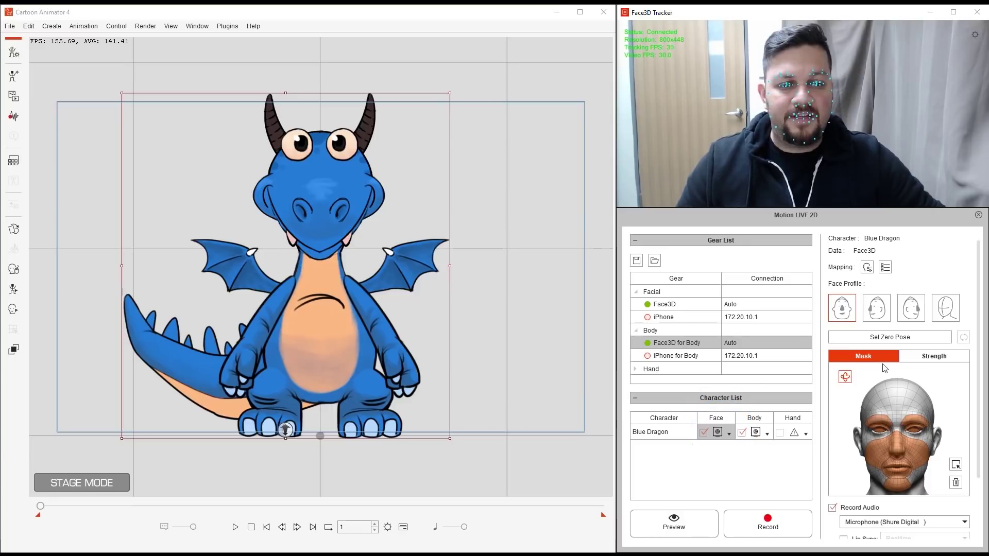
left_click(877, 340)
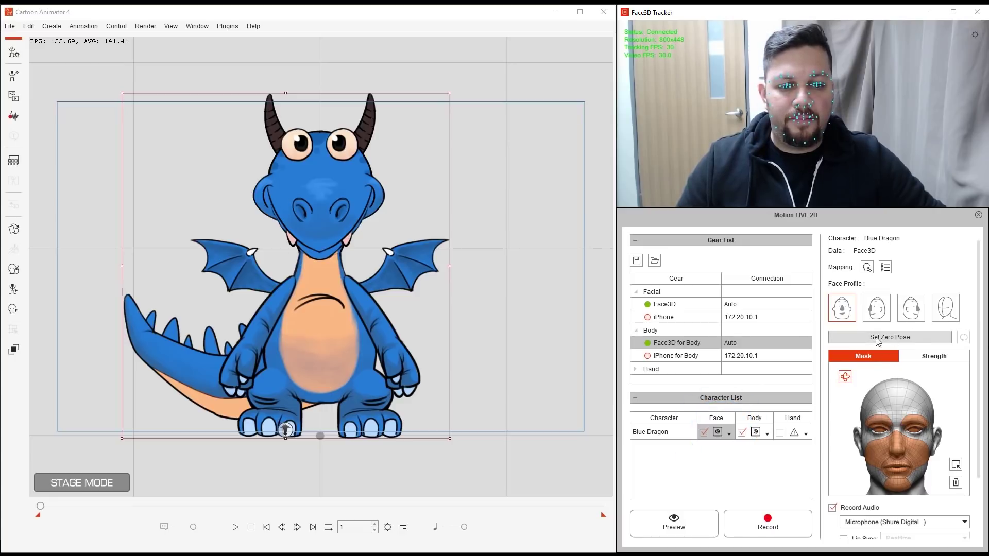
left_click(756, 433)
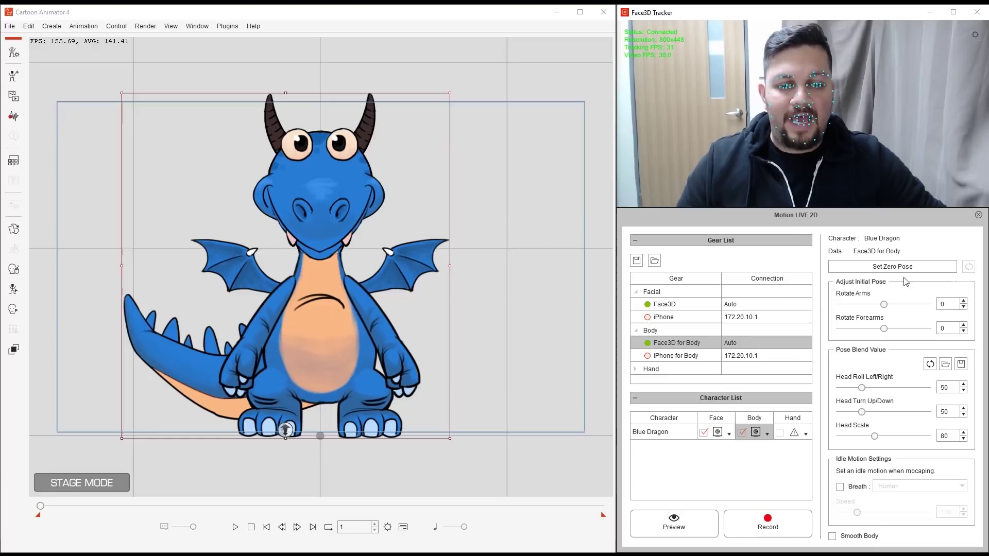
left_click(718, 433)
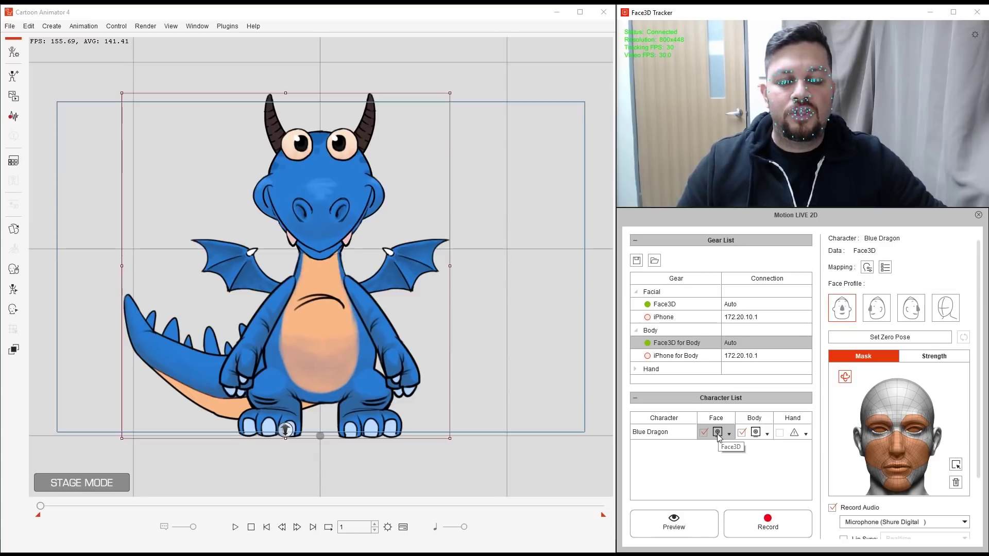
Start the live preview and set the zero pose for face, then for body
left_click(693, 522)
key("space")
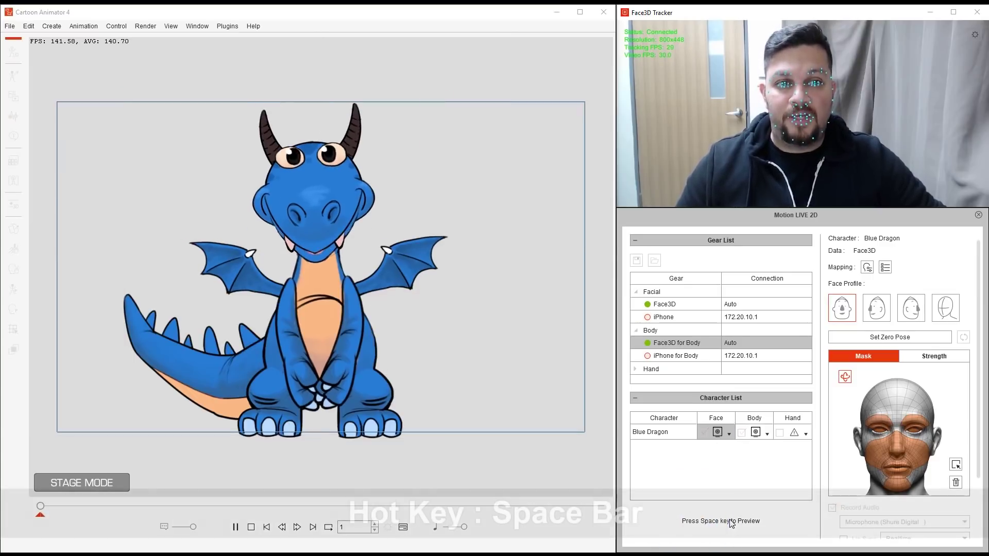
left_click(893, 337)
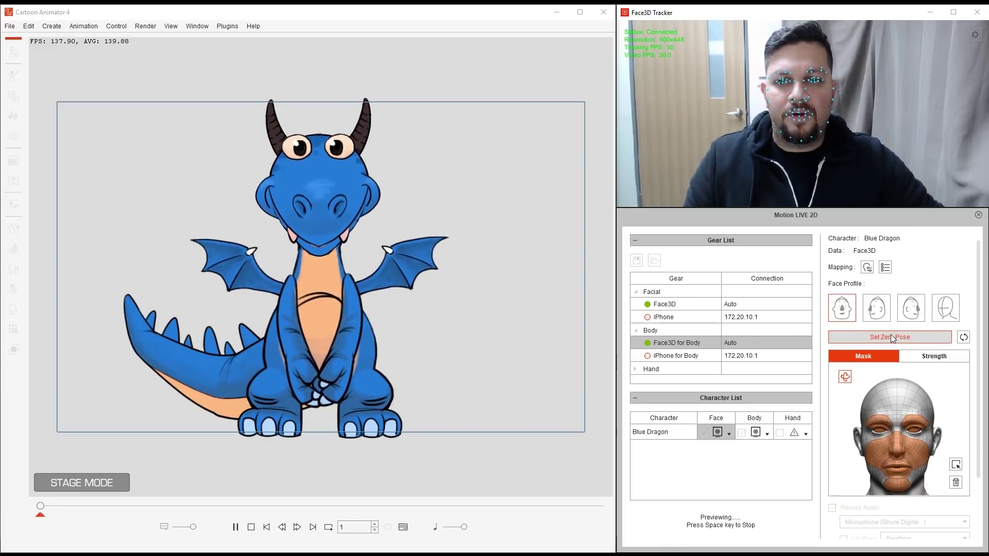
left_click(759, 435)
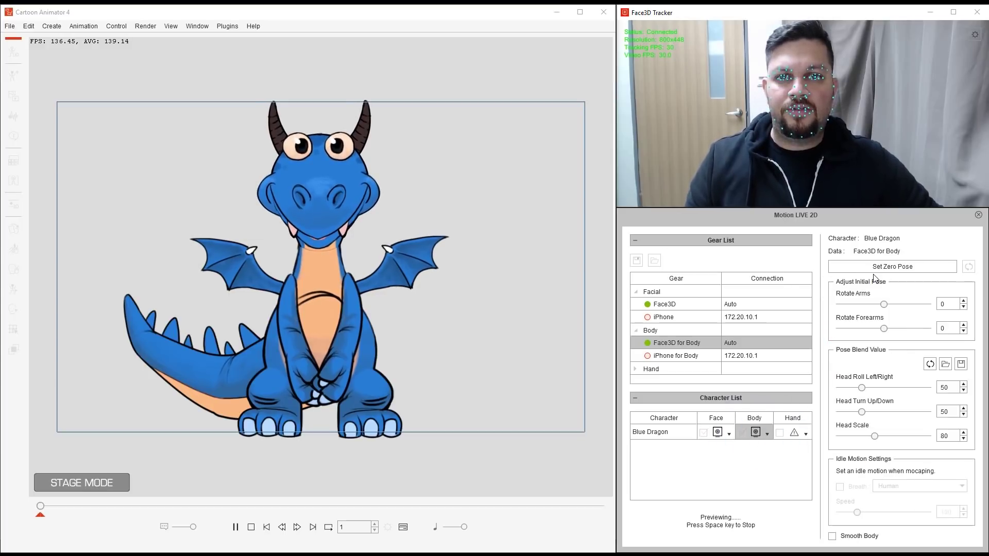
left_click(925, 273)
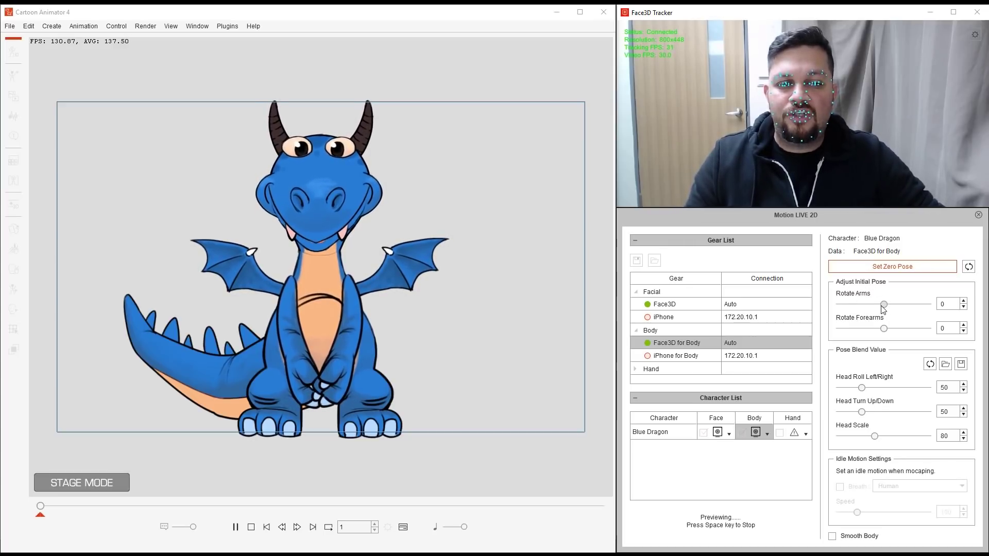
Set Rotate Arms to 46 and Rotate Forearms to -2 under Adjust Initial Pose
left_click_drag(884, 304, 905, 307)
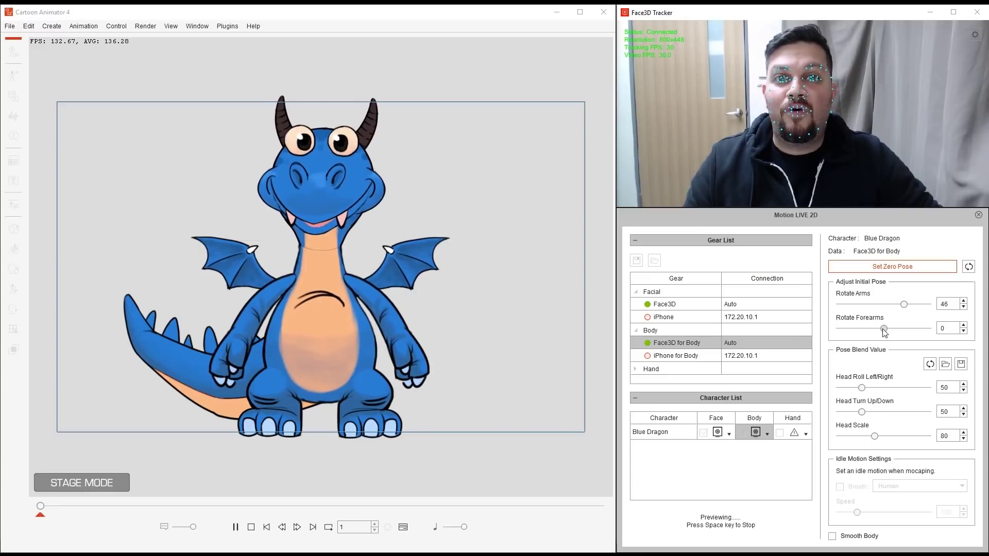
mouse_move(884, 332)
left_mouse_down()
mouse_move(920, 331)
mouse_move(882, 324)
left_mouse_up()
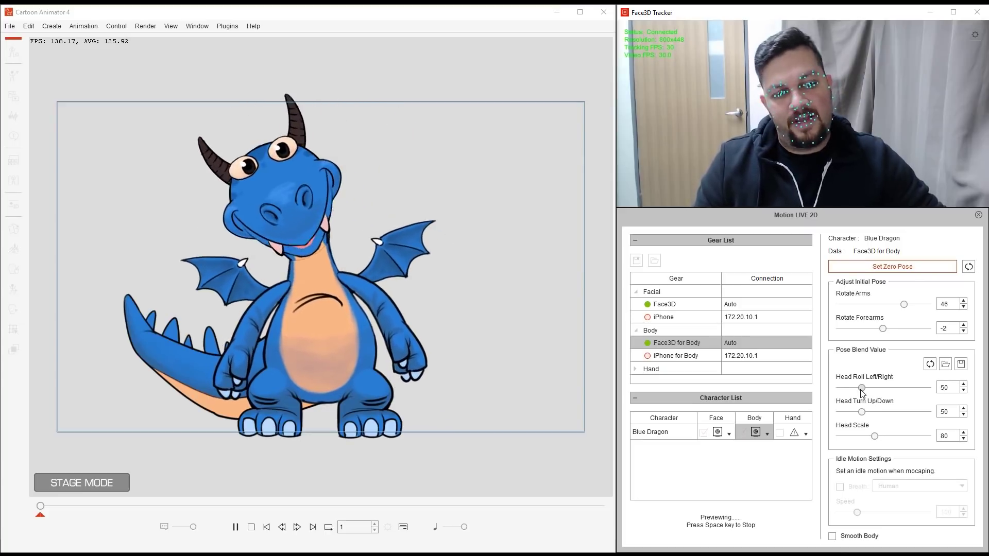
Raise the head roll blend to 100 and set head turn up/down to 41
mouse_move(861, 391)
left_mouse_down()
mouse_move(922, 387)
mouse_move(845, 390)
mouse_move(877, 387)
left_mouse_up()
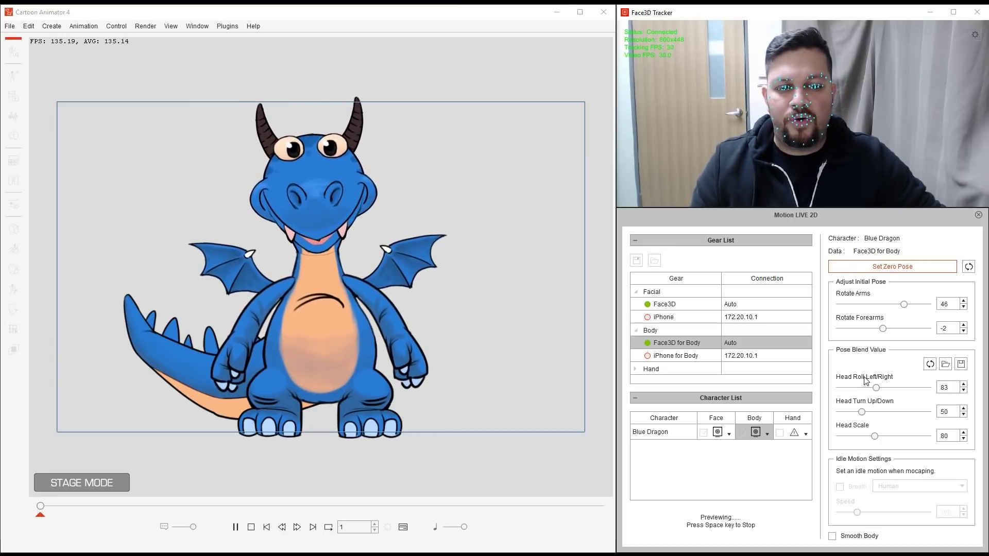
left_click_drag(866, 380, 885, 388)
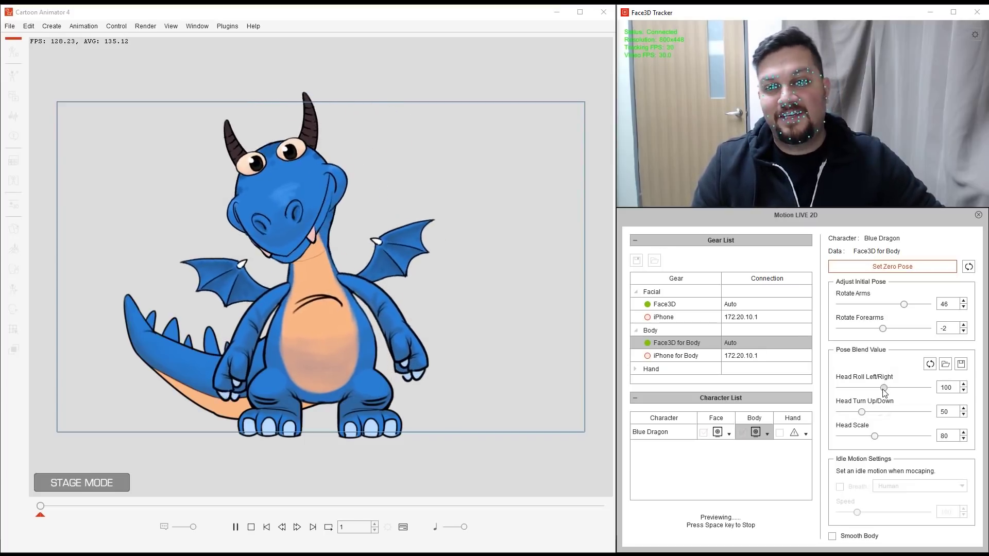
left_click(862, 412)
mouse_move(869, 415)
left_mouse_down()
mouse_move(929, 415)
mouse_move(842, 414)
mouse_move(873, 415)
mouse_move(860, 414)
left_mouse_up()
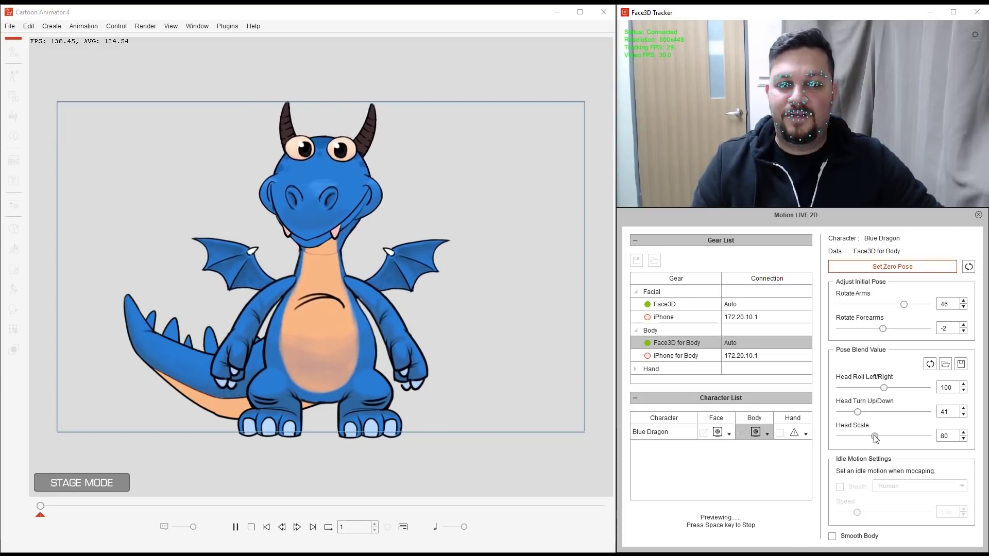
Adjust the Head Scale pose blend, settling it at 87
left_click_drag(876, 439, 933, 436)
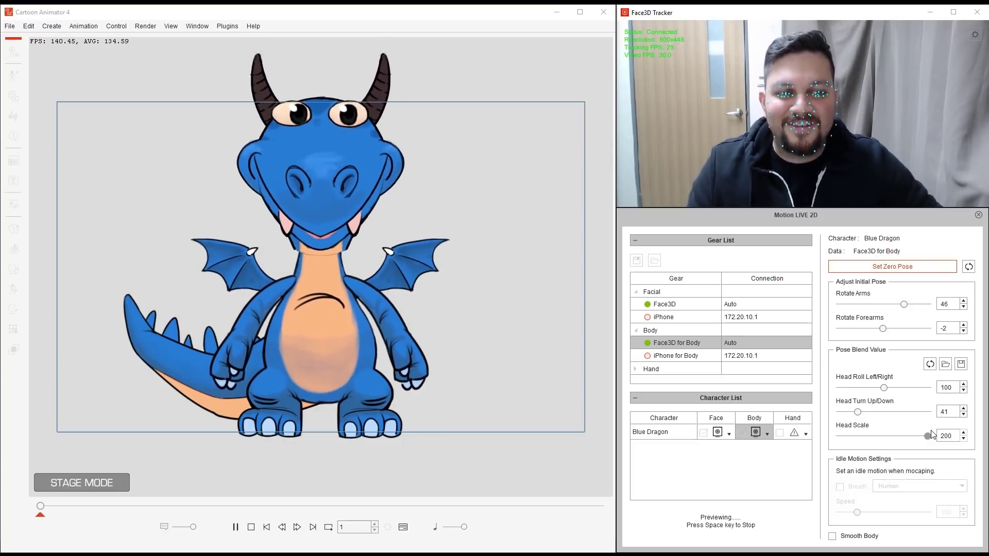
left_click_drag(928, 435, 844, 438)
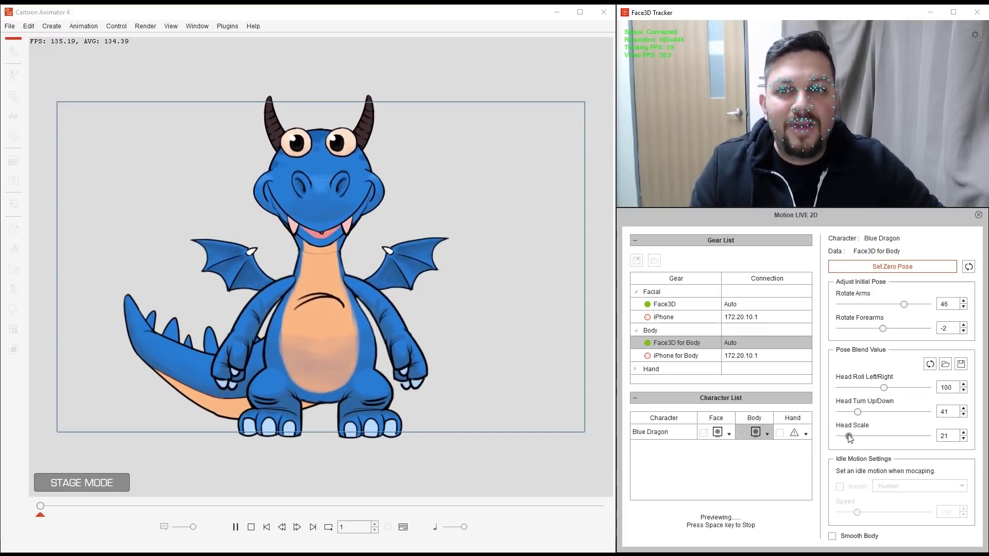
left_click_drag(847, 435, 879, 431)
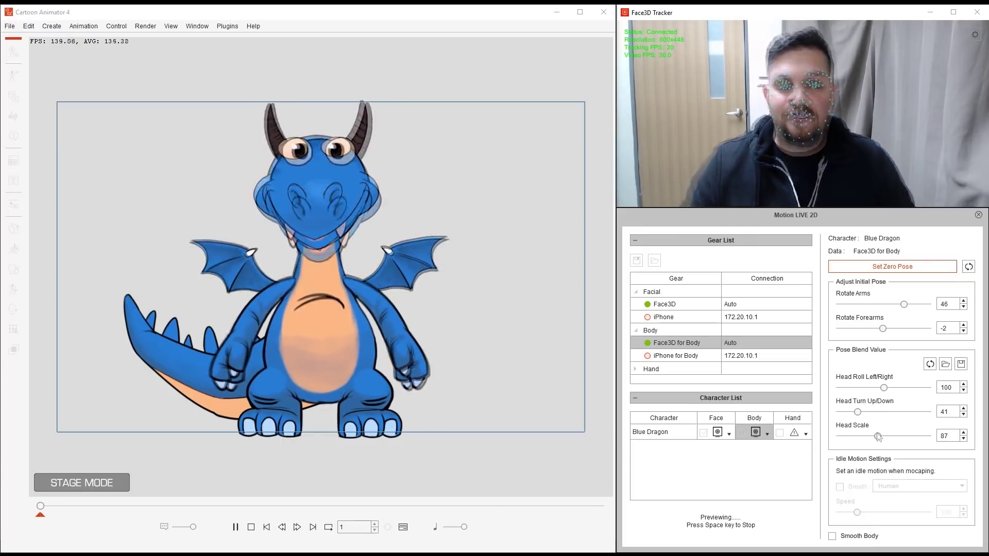
Stop the preview, enable Breath idle motion and choose Human at speed 100
key("space")
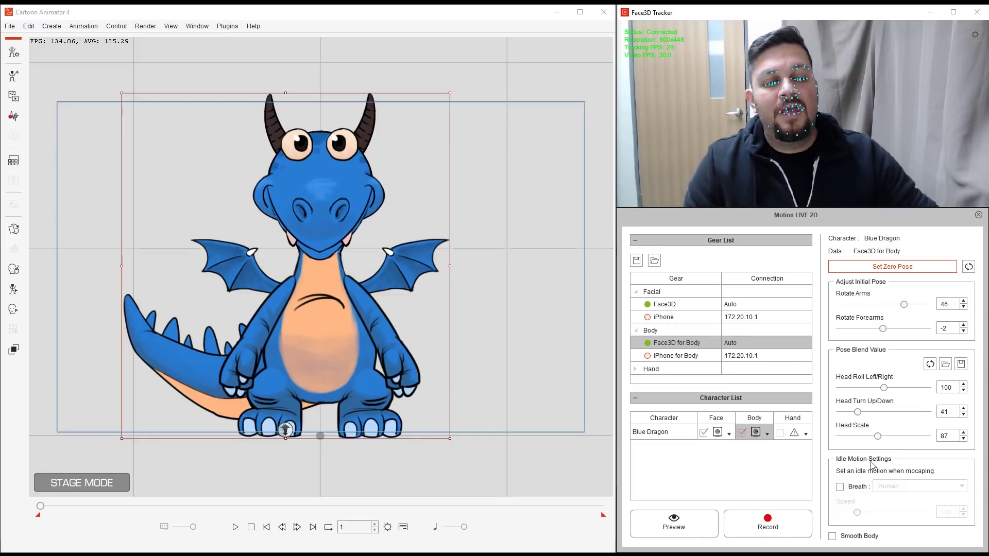
left_click(840, 487)
left_click(898, 488)
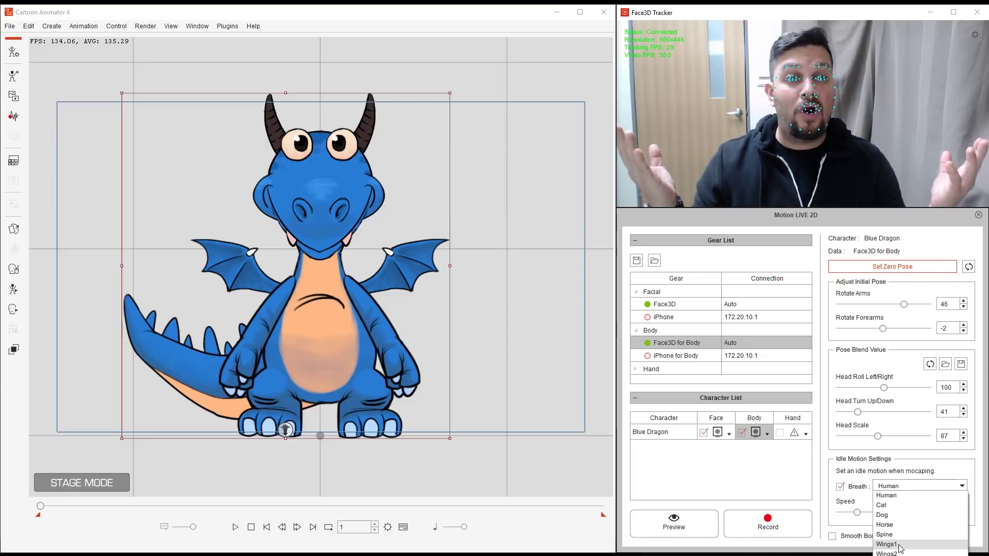
left_click(895, 493)
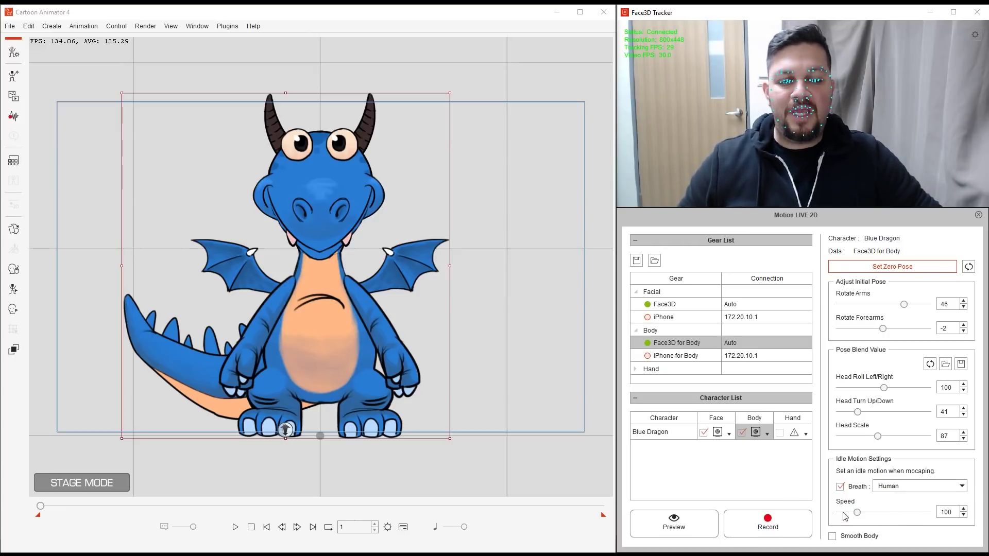
Preview the tracking, speed up the breathing idle motion, and preview it again
left_click(707, 524)
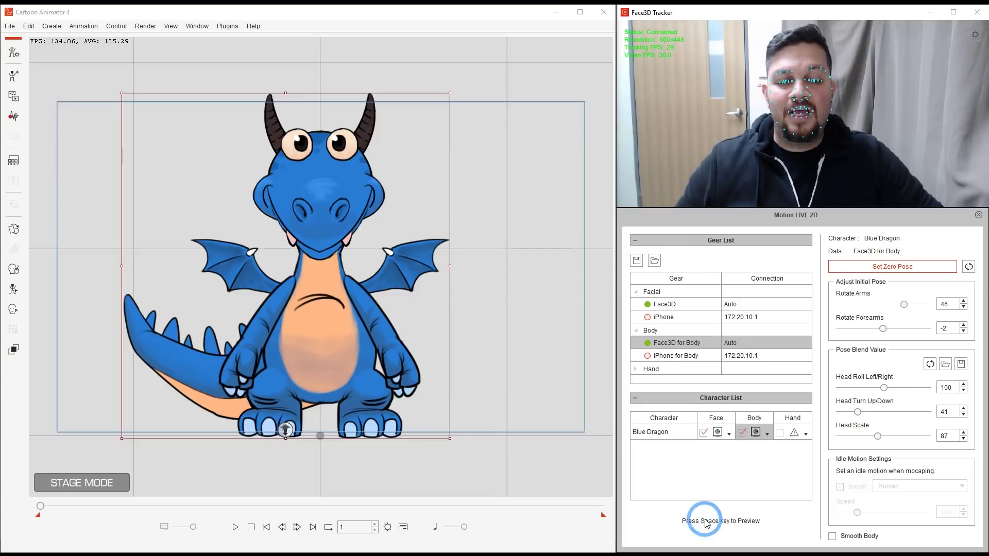
key("space")
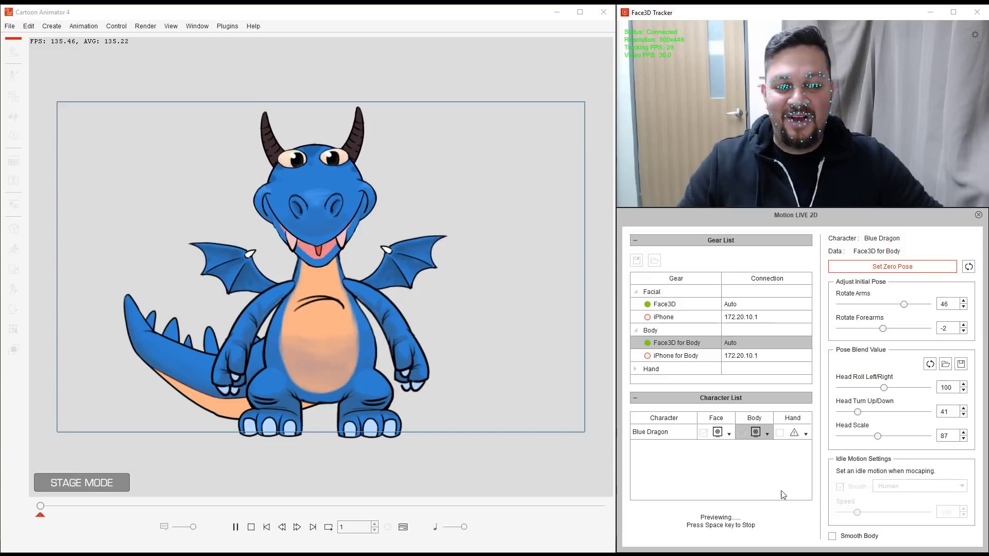
key("space")
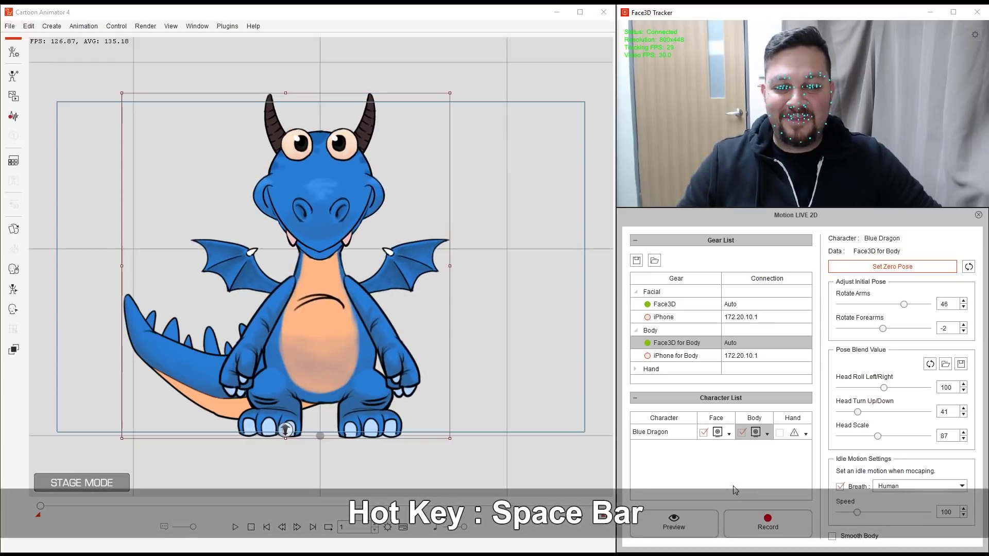
left_click_drag(856, 513, 902, 516)
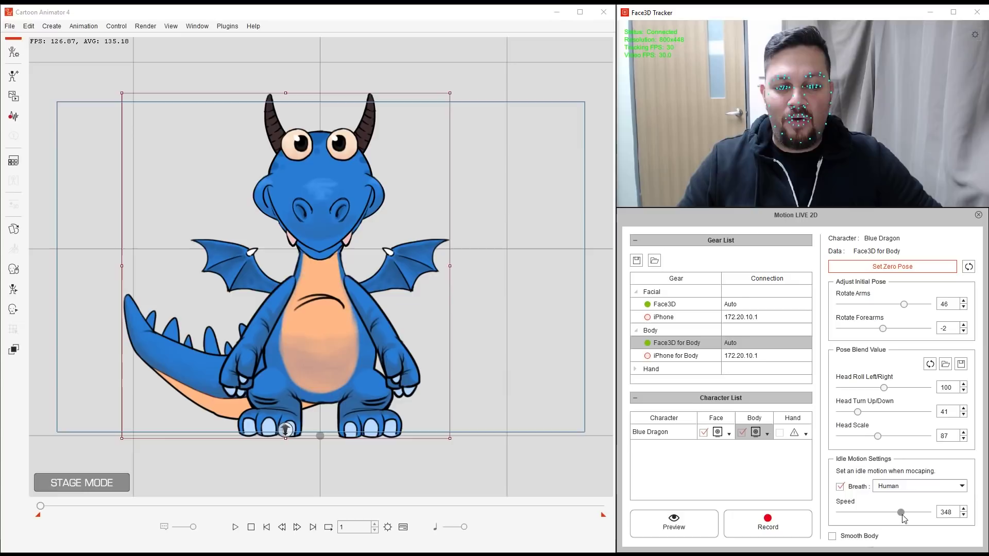
left_click(697, 518)
key("space")
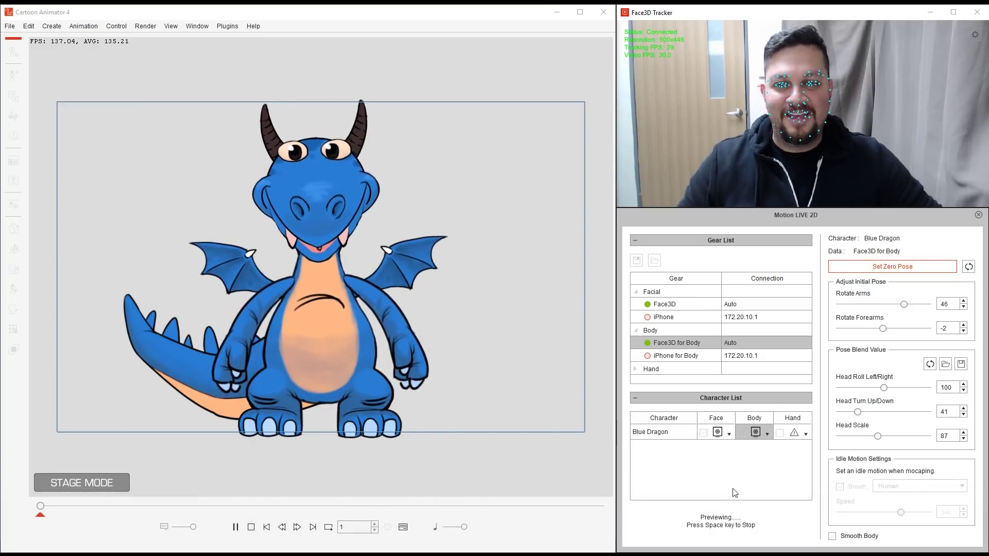
key("space")
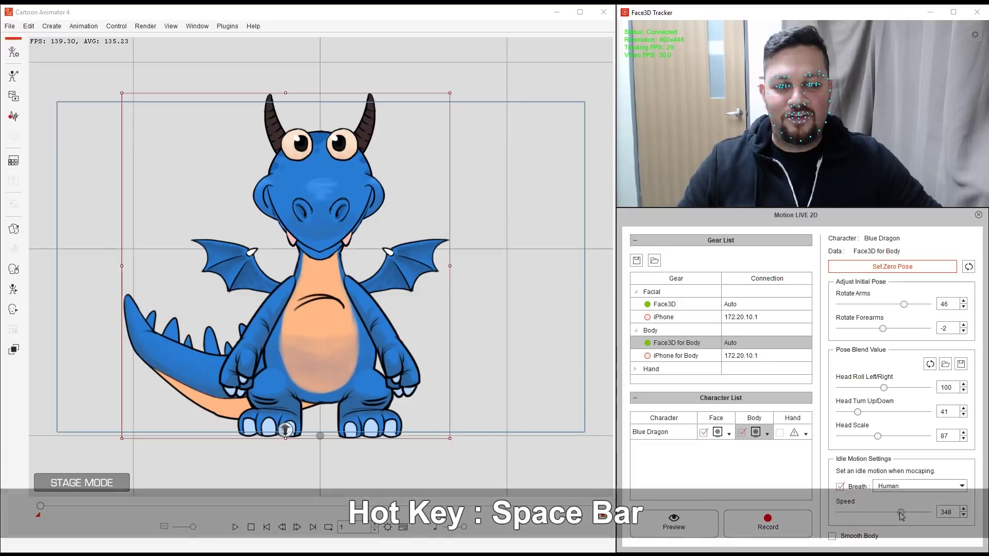
Slow the breathing to 9 and preview, then set speed 123 and test it
left_click_drag(901, 513, 841, 515)
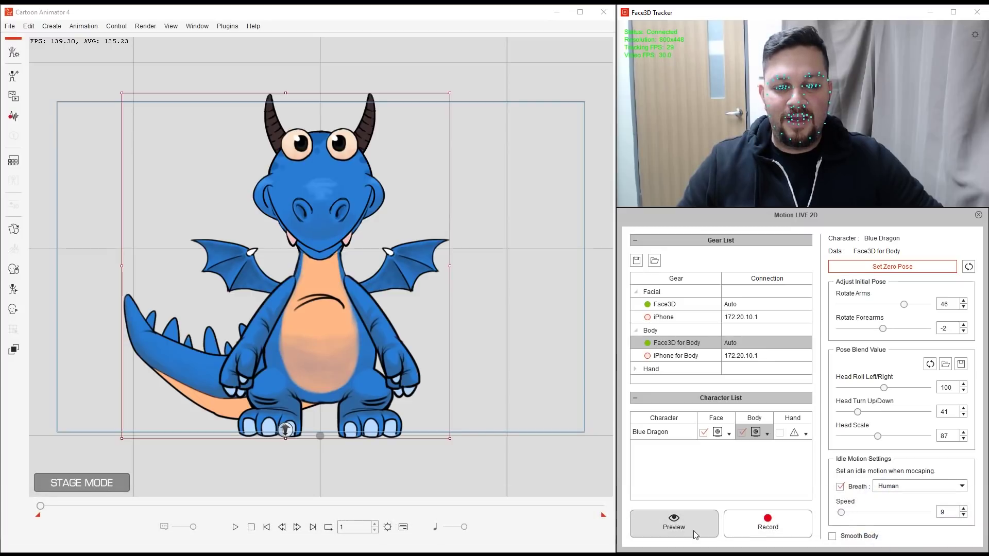
left_click(674, 524)
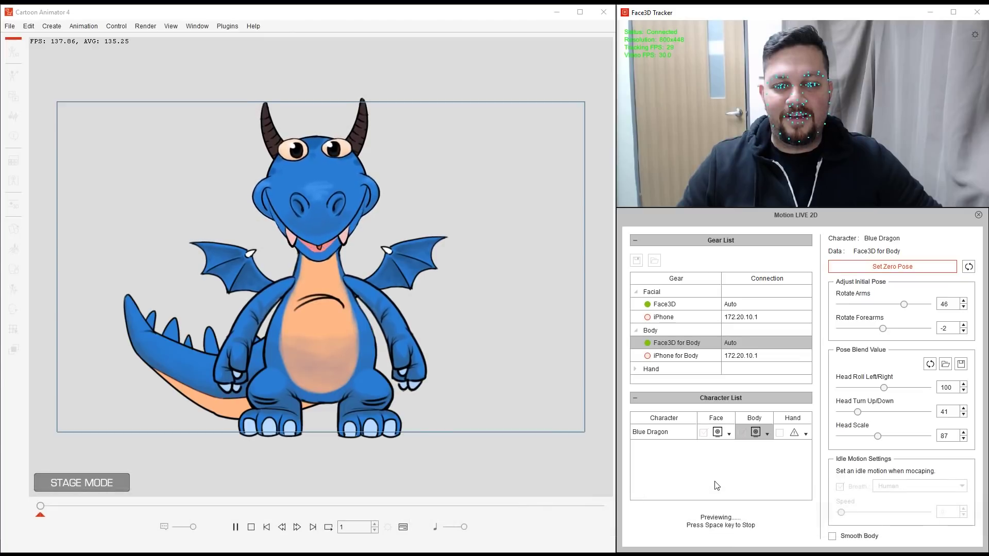
key("space")
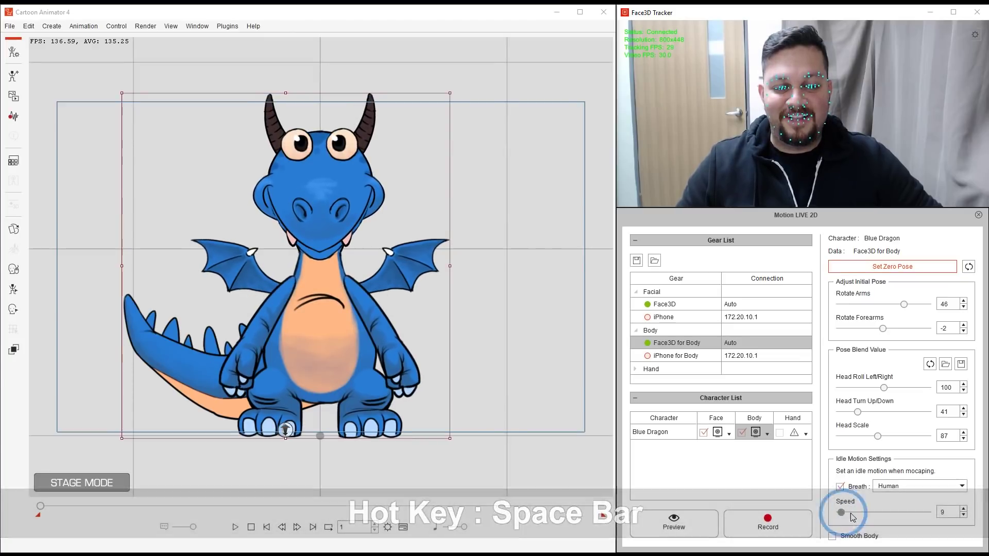
left_click_drag(840, 512, 861, 513)
key("space")
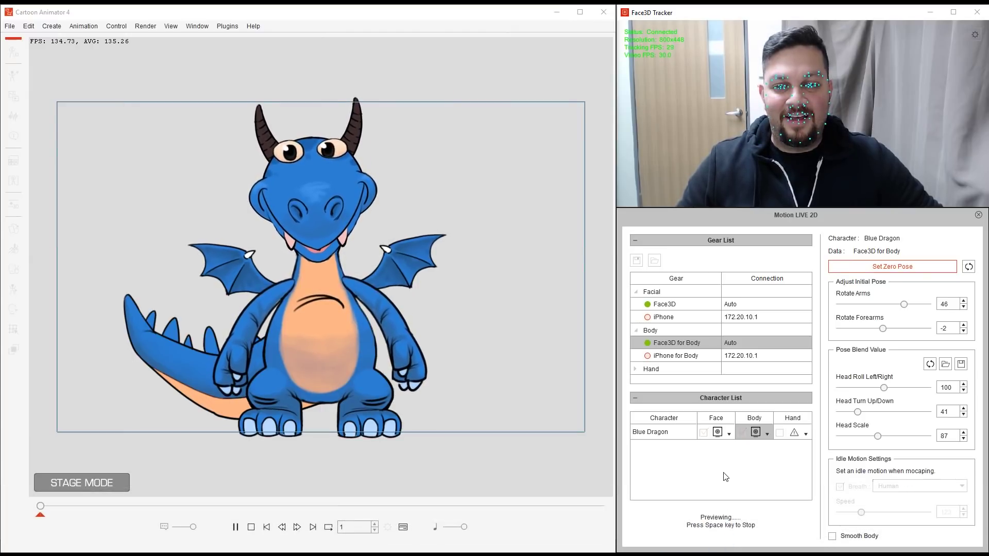
key("space")
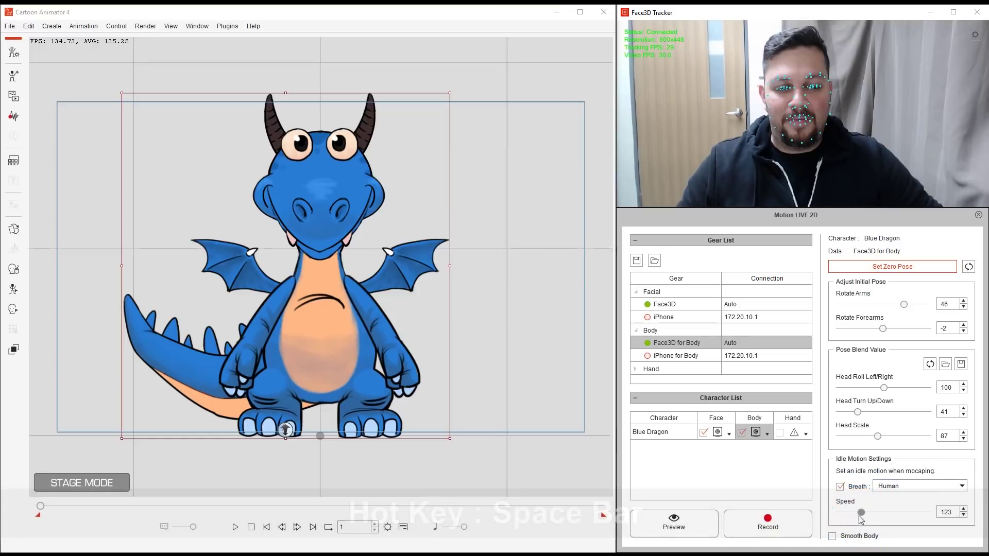
Run one more live preview of the dragon breathing at speed 123, then stop it
left_click(861, 513)
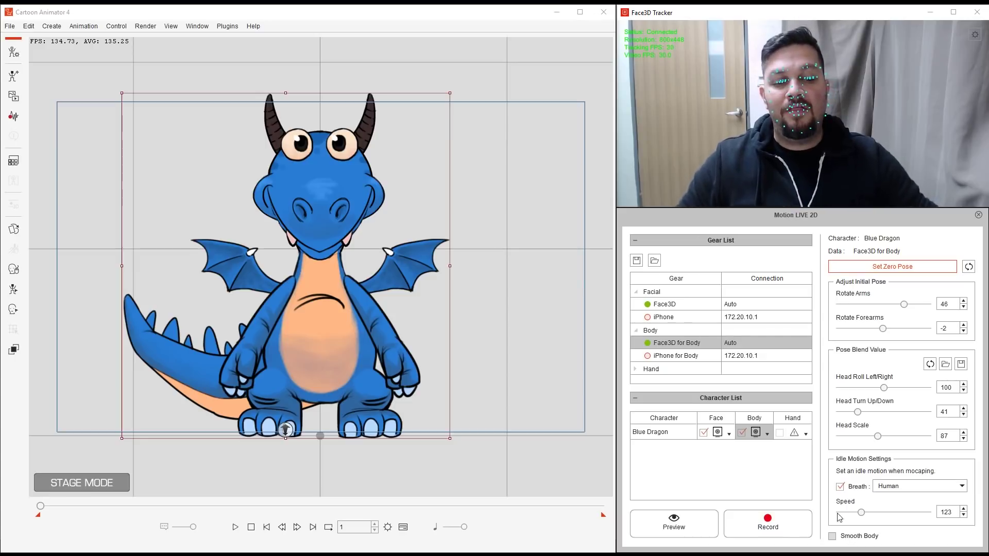
left_click(699, 517)
key("space")
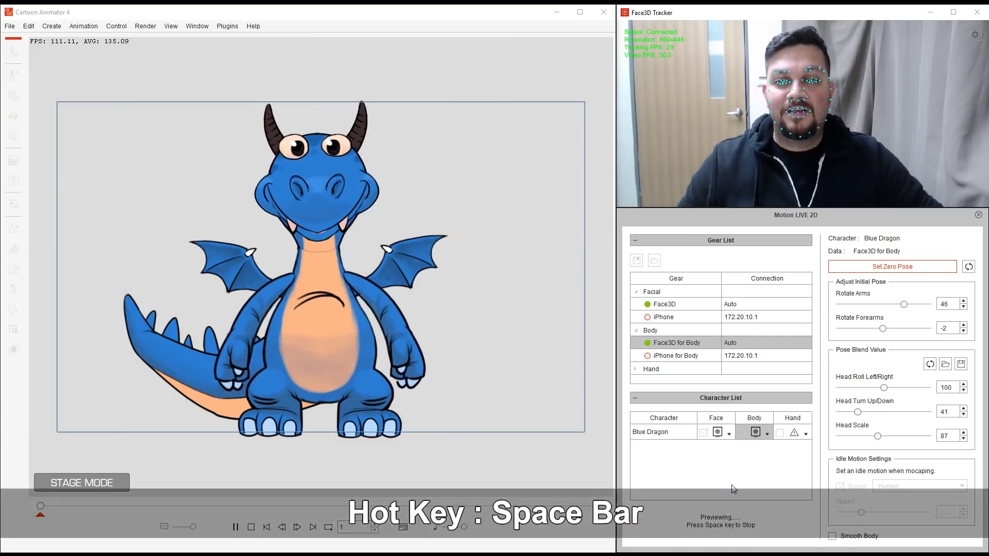
key("space")
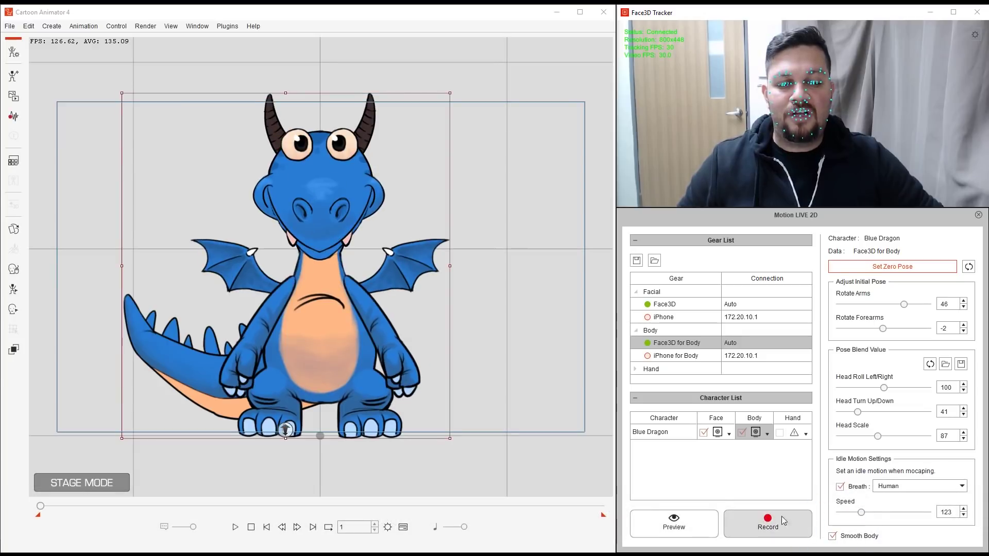
left_click(675, 515)
key("space")
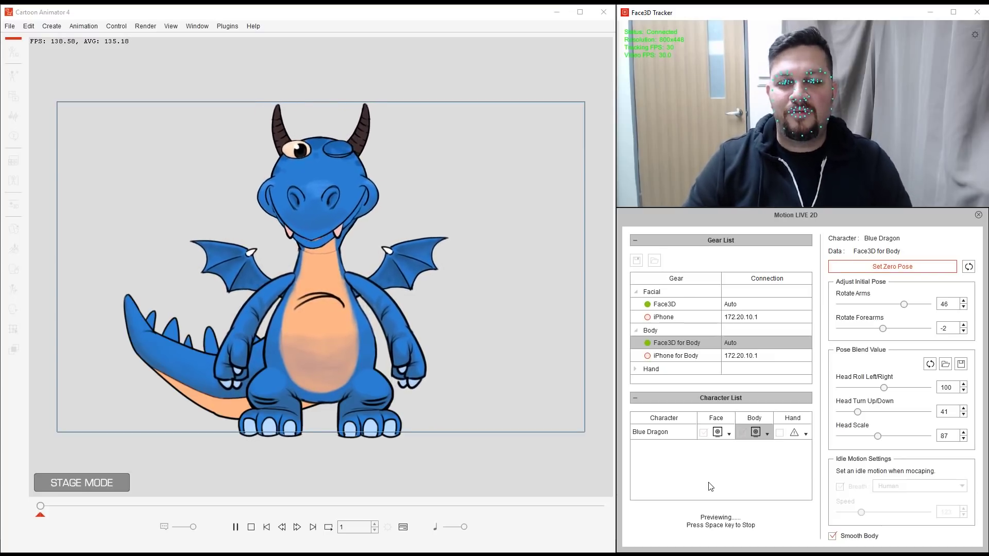
key("space")
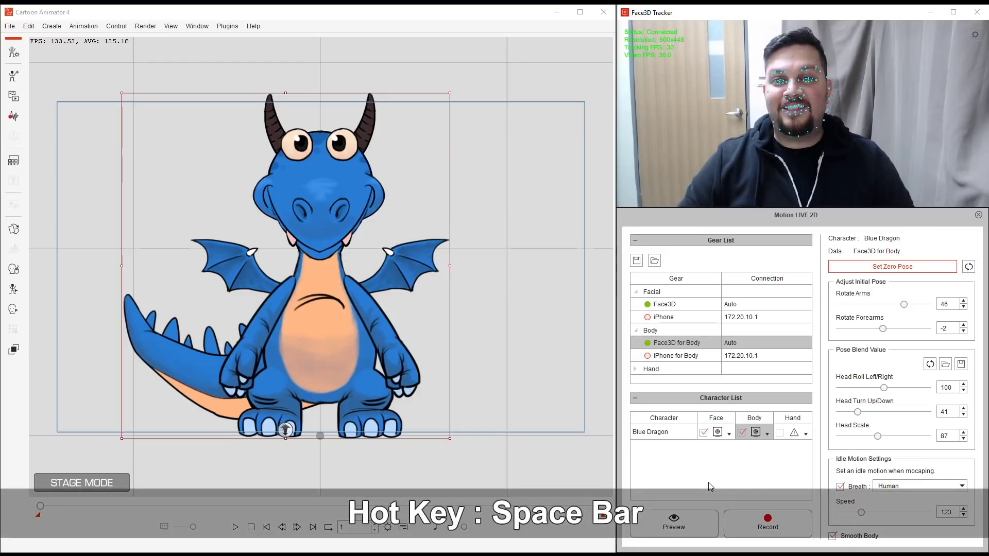